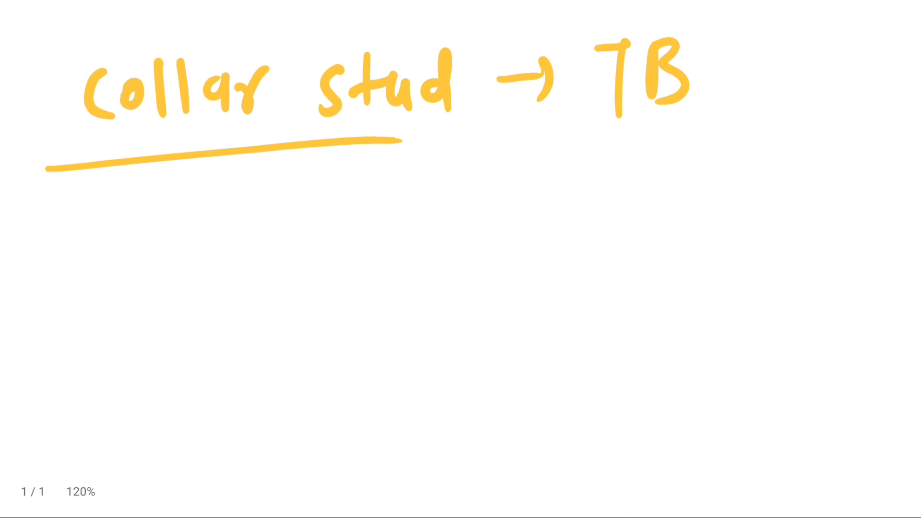
Start handwriting '→ Medical' beneath the underlined 'Health Ed. Model' heading.
drag(151, 214, 124, 261)
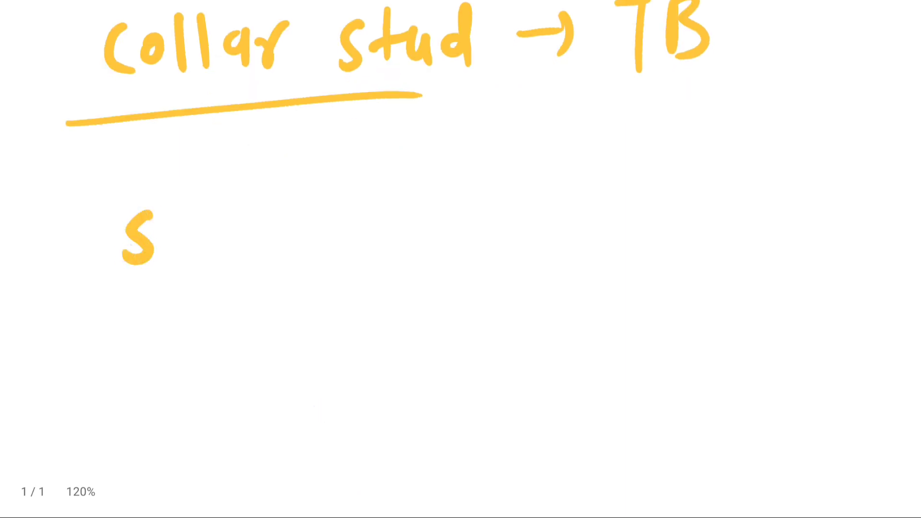
drag(168, 237, 194, 250)
drag(232, 216, 210, 292)
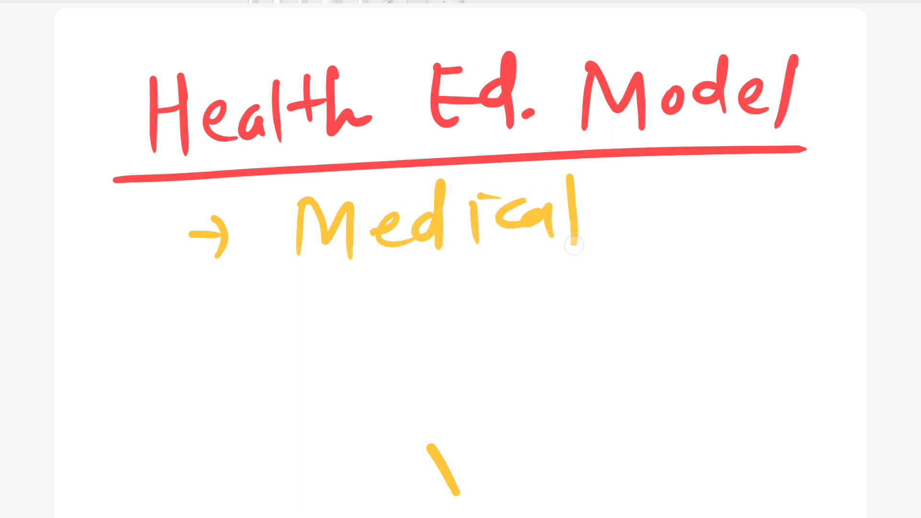
Finish the '→ Medical Model' entry in yellow and begin the '→ Motivation' entry.
mouse_move(643, 229)
mouse_down()
mouse_move(675, 204)
mouse_move(697, 229)
mouse_up()
drag(719, 191, 790, 176)
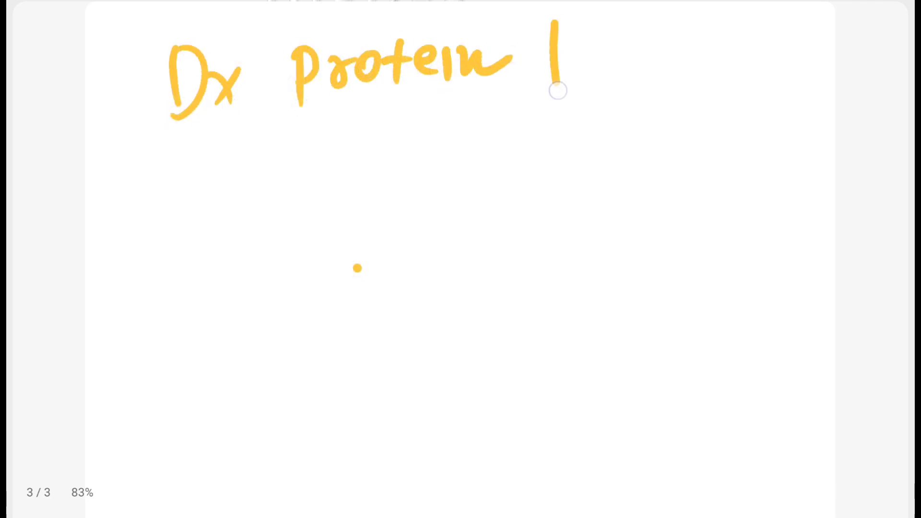
Complete the heading 'Dx protein losing Enteropathy' and underline it.
drag(597, 53, 581, 72)
mouse_move(633, 47)
mouse_down()
mouse_move(611, 81)
mouse_move(650, 85)
mouse_up()
drag(665, 56, 698, 71)
drag(740, 49, 687, 104)
mouse_move(425, 121)
mouse_down()
mouse_move(423, 156)
mouse_move(475, 164)
mouse_up()
mouse_move(489, 119)
mouse_down()
mouse_move(489, 173)
mouse_move(549, 148)
mouse_move(591, 154)
mouse_move(599, 171)
mouse_up()
mouse_move(604, 126)
mouse_down()
mouse_move(610, 137)
mouse_move(665, 152)
mouse_up()
drag(673, 121, 684, 167)
drag(694, 129, 712, 151)
drag(741, 121, 719, 179)
drag(147, 220, 750, 204)
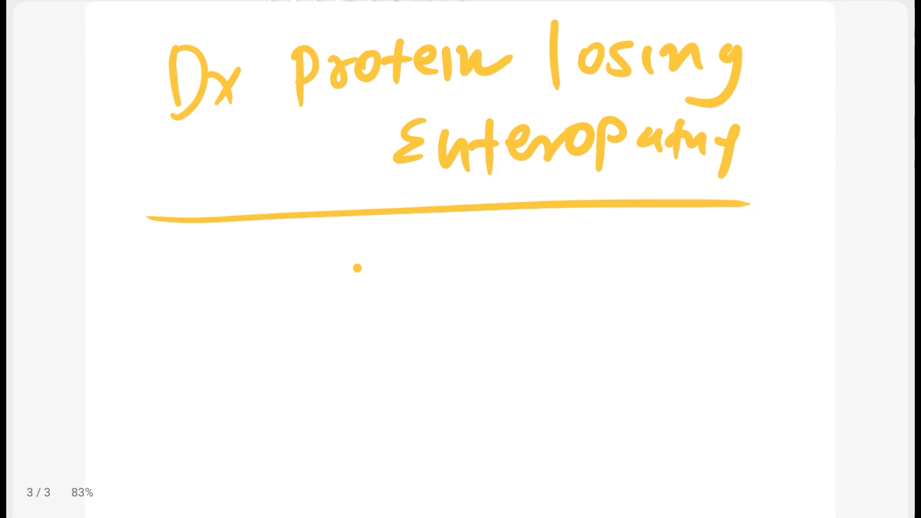
Write 'Fecal clearance' below the underlined heading.
mouse_move(201, 260)
mouse_down()
mouse_move(202, 325)
mouse_move(231, 253)
mouse_up()
mouse_move(178, 291)
mouse_down()
mouse_move(252, 279)
mouse_move(342, 291)
mouse_up()
drag(354, 248, 354, 306)
drag(468, 267, 460, 303)
drag(496, 241, 504, 320)
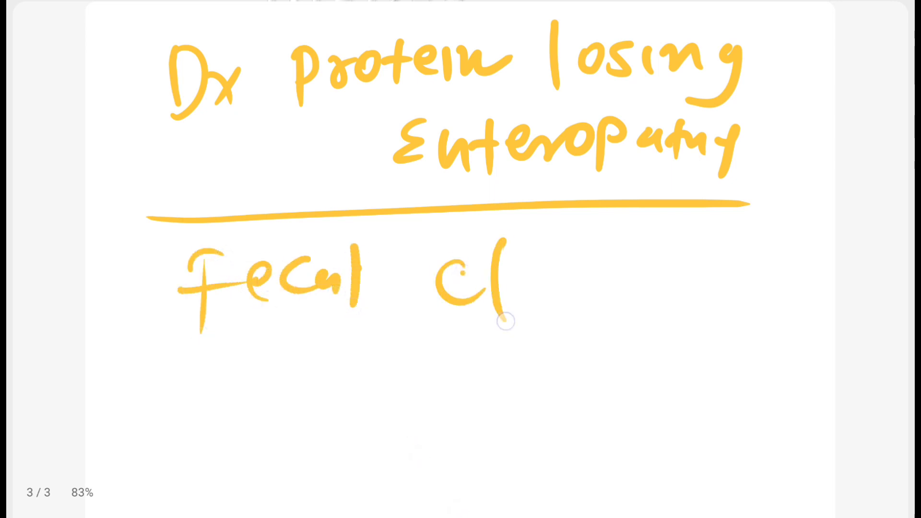
drag(516, 283, 655, 277)
drag(655, 266, 690, 266)
Write 'of α-trypsin' on the next line to finish the note.
drag(335, 381, 325, 403)
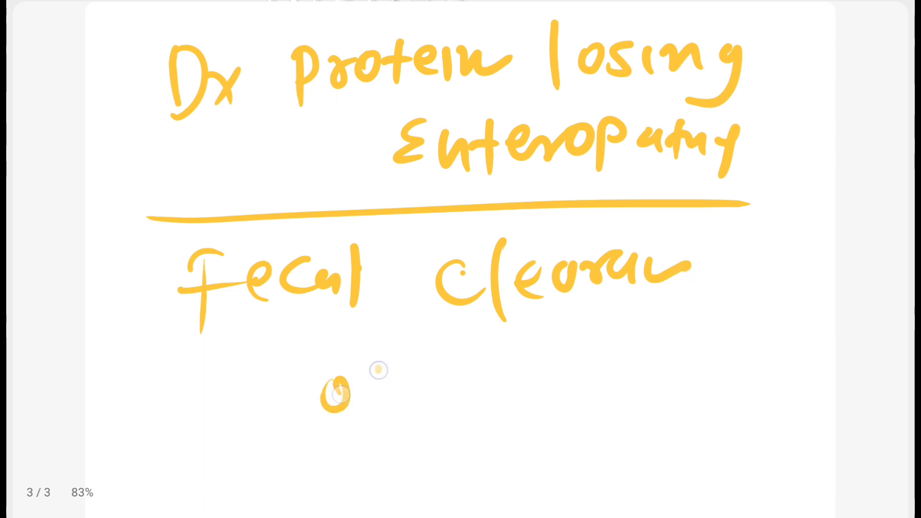
drag(394, 359, 378, 423)
drag(353, 397, 400, 394)
drag(532, 360, 472, 421)
mouse_move(523, 381)
mouse_down()
mouse_move(558, 378)
mouse_move(590, 410)
mouse_up()
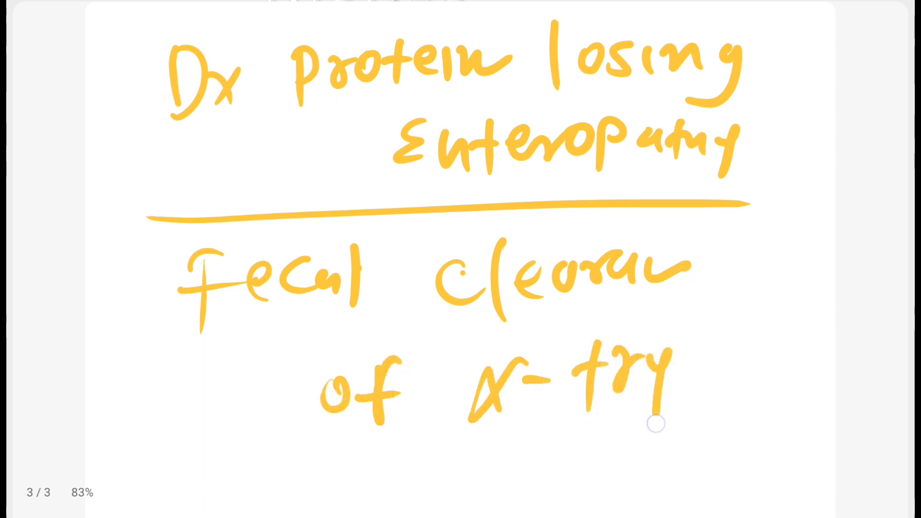
mouse_move(692, 346)
mouse_down()
mouse_move(720, 374)
mouse_move(765, 374)
mouse_move(730, 393)
mouse_up()
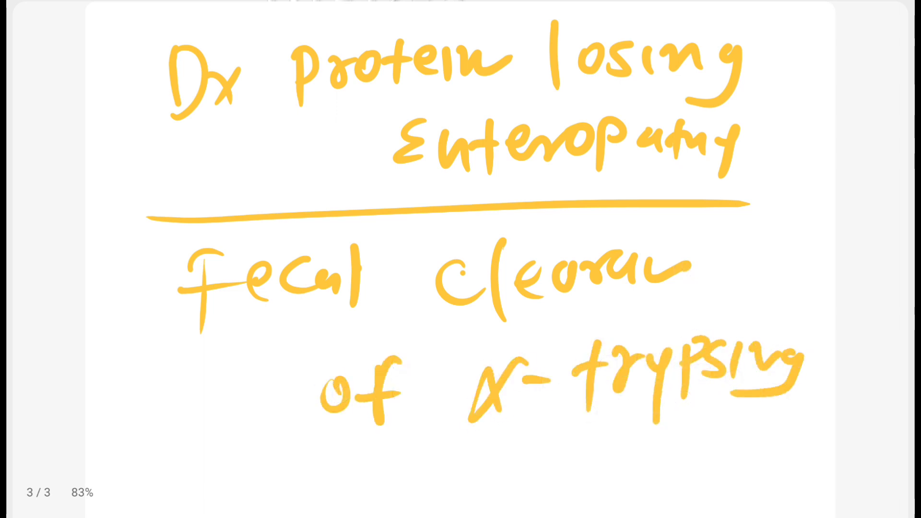